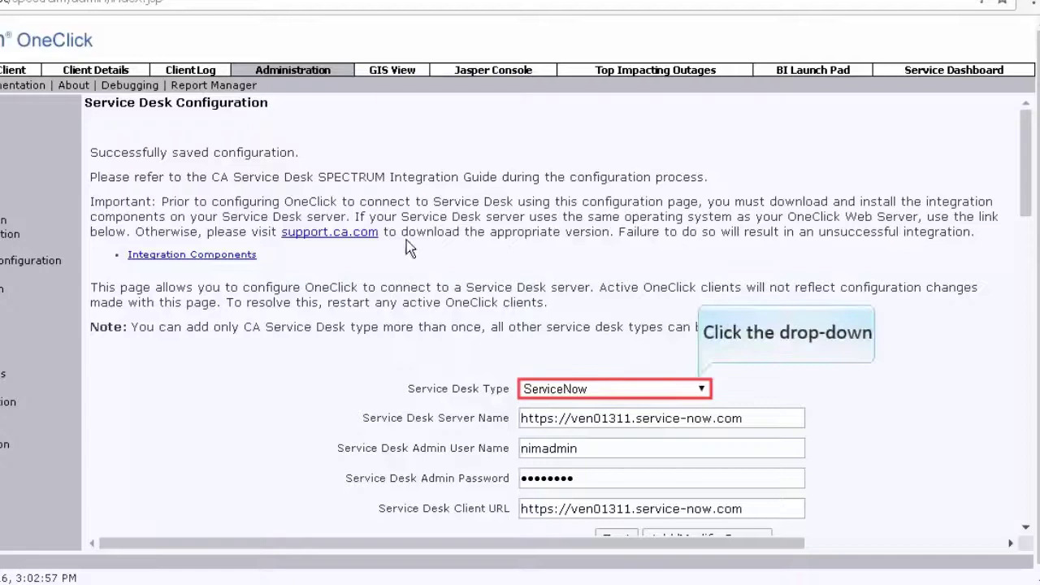
# - Choose ServiceNow as the service desk type and test the connection to the configured server
pyautogui.click(700, 390)
pyautogui.click(618, 489)
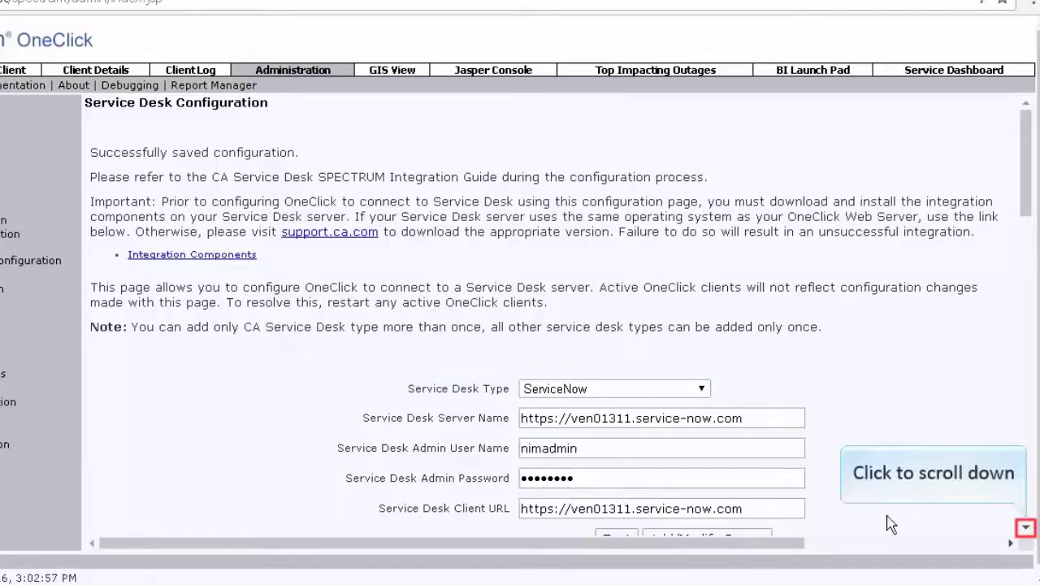
pyautogui.click(1026, 526)
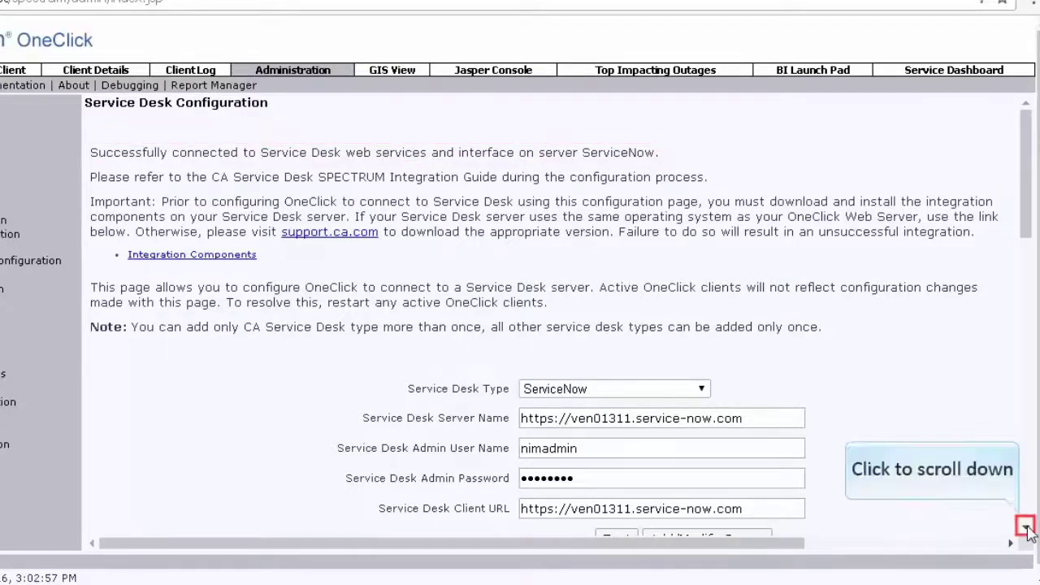
# - Update the ServiceNow server entry with the entered connection details and save the service desk configuration
pyautogui.click(1026, 528)
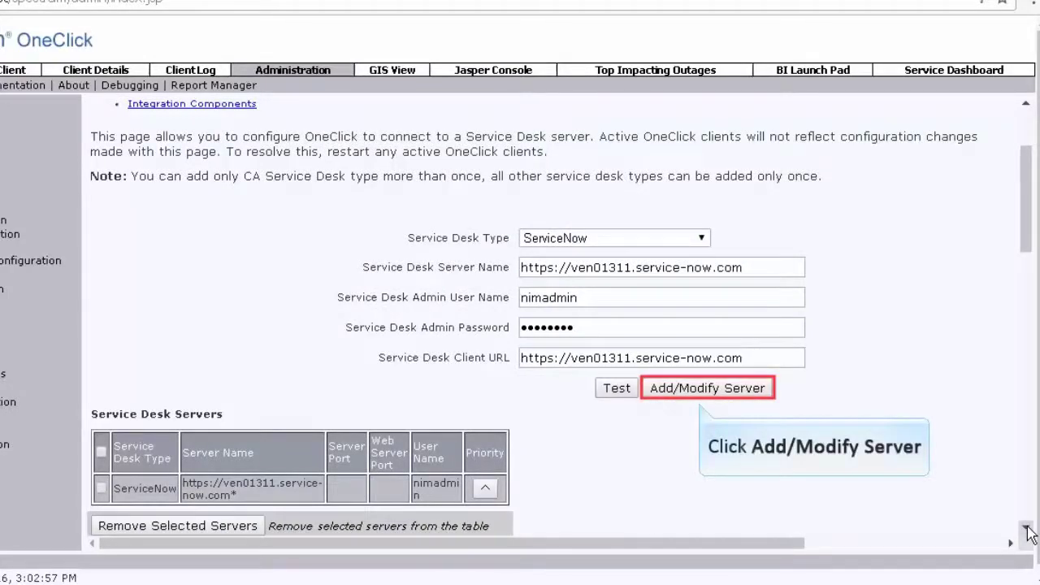
pyautogui.click(742, 392)
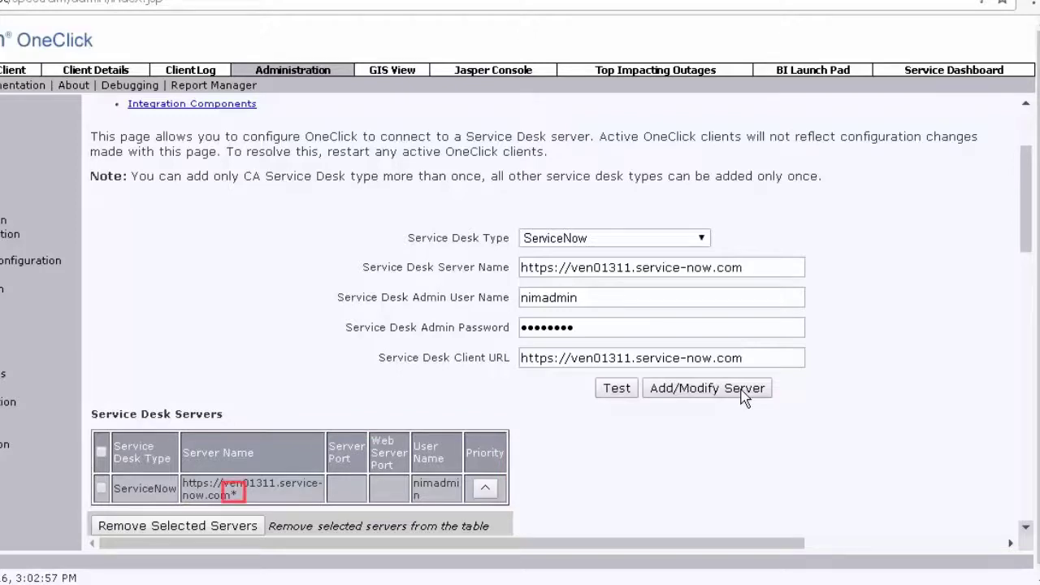
pyautogui.click(741, 390)
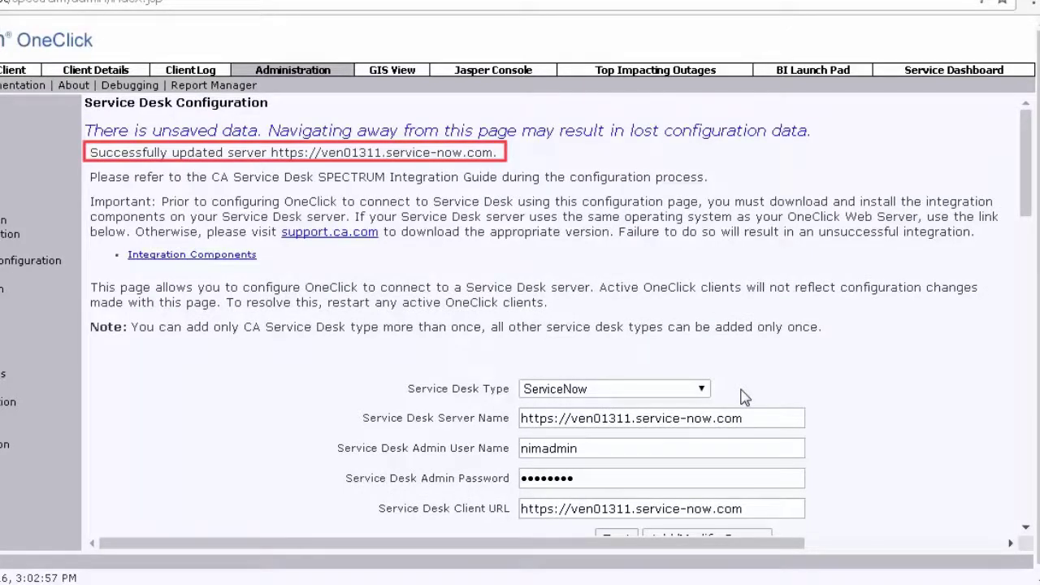
pyautogui.click(1026, 527)
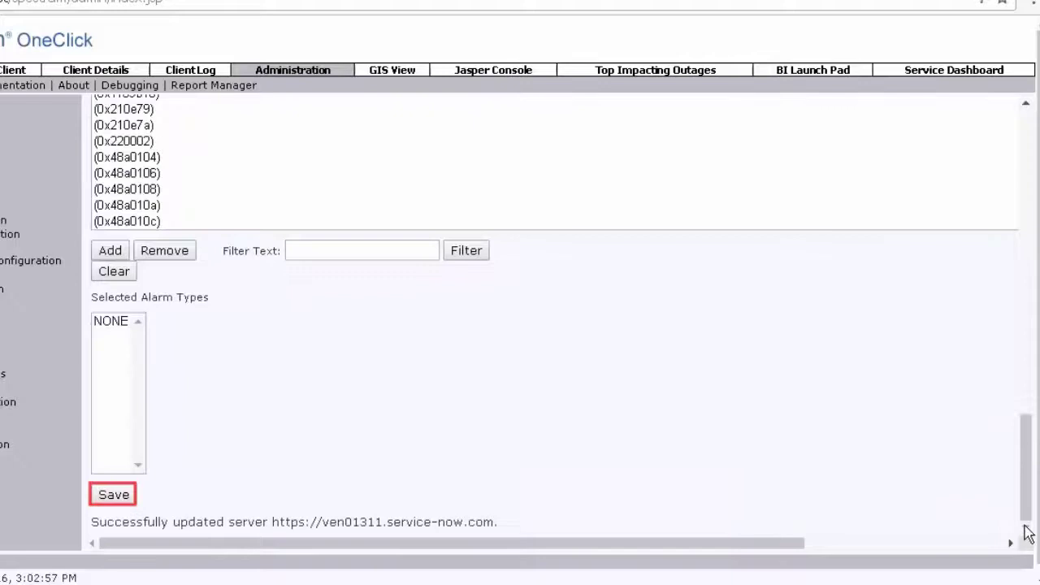
pyautogui.click(122, 494)
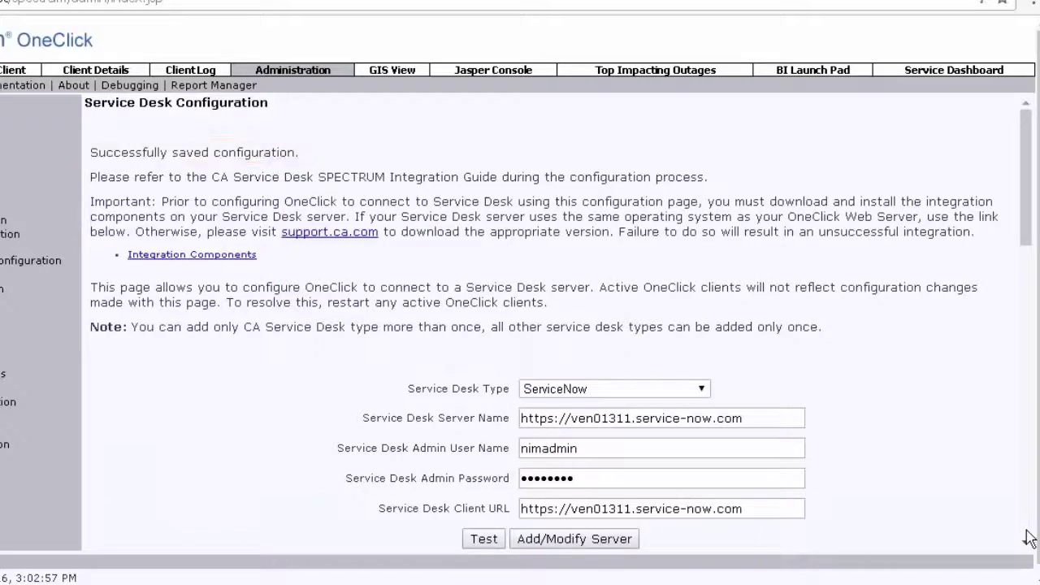
# - Enable the Service Desk integration and its polling, and save the configuration
pyautogui.click(1026, 528)
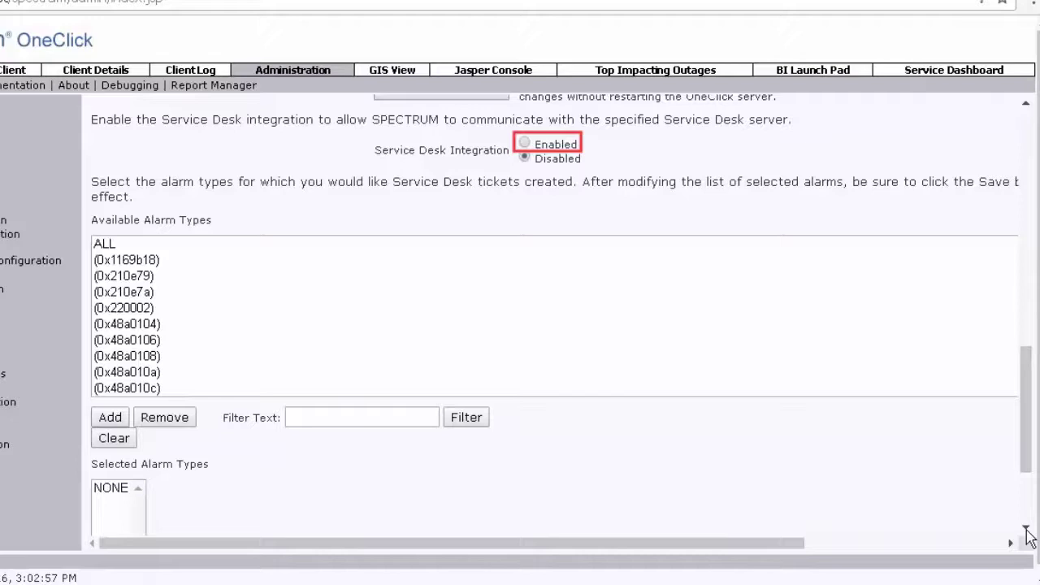
pyautogui.click(532, 147)
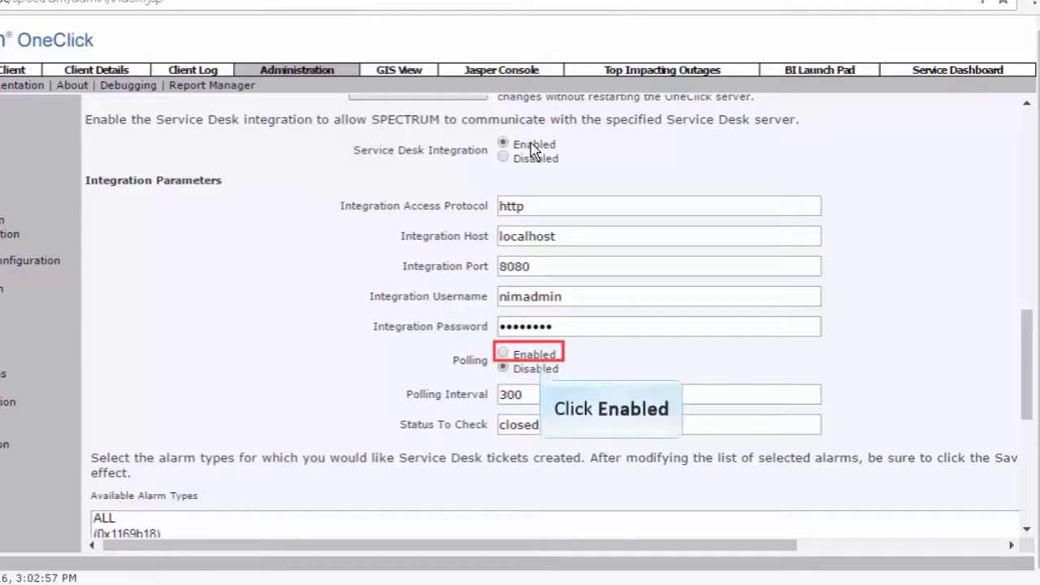
pyautogui.click(503, 354)
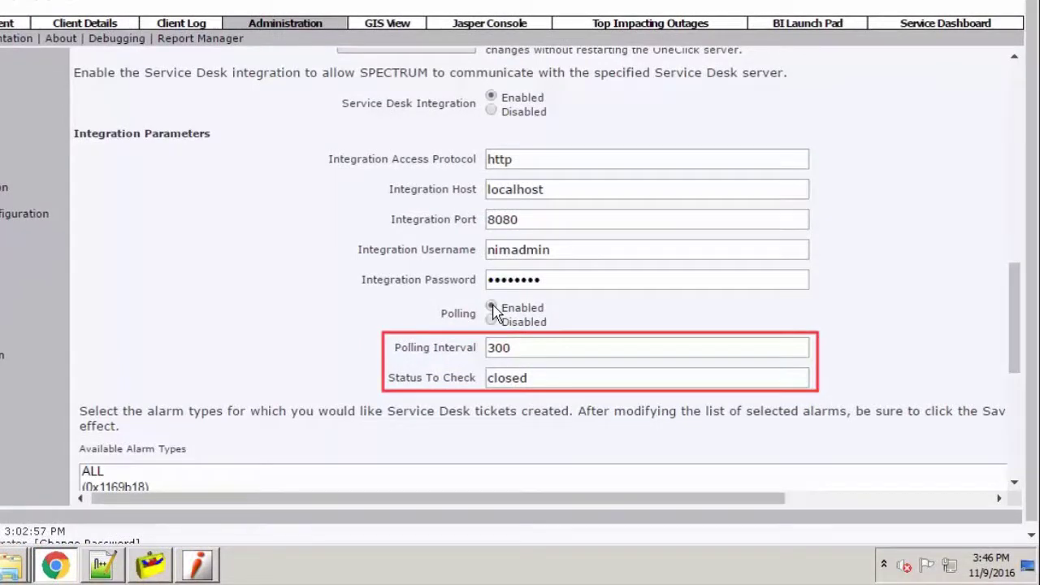
pyautogui.click(1015, 483)
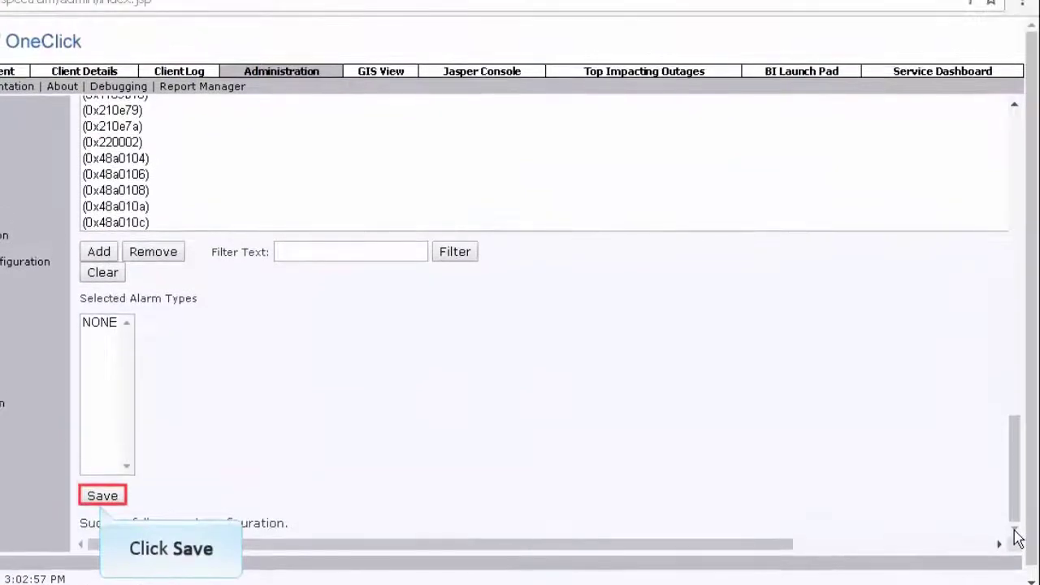
pyautogui.click(111, 498)
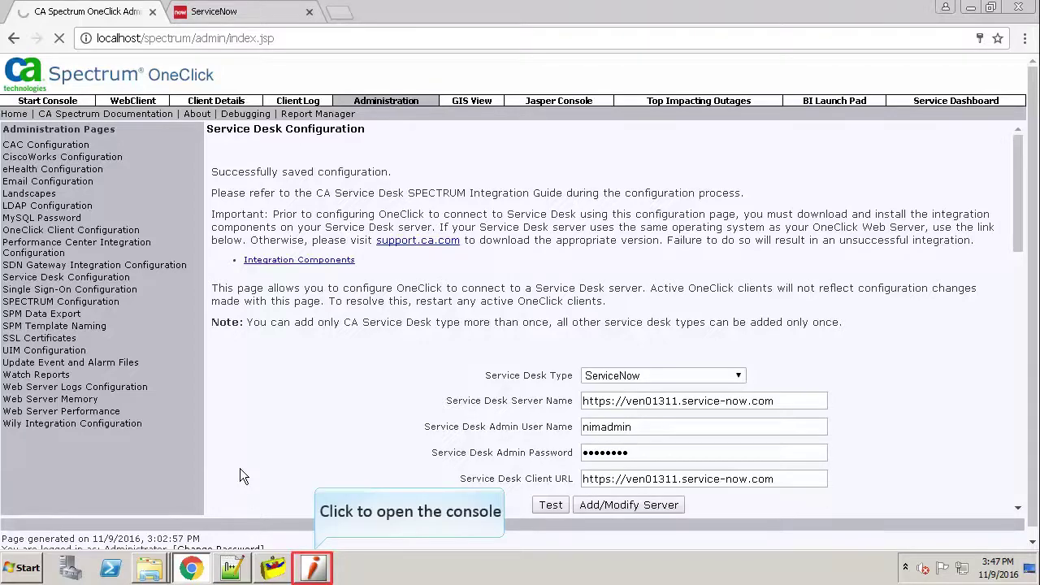
# - Switch to the OneClick console, submit a service desk ticket for the critical Configuration Manager alarm, and open the created ticket
pyautogui.click(314, 569)
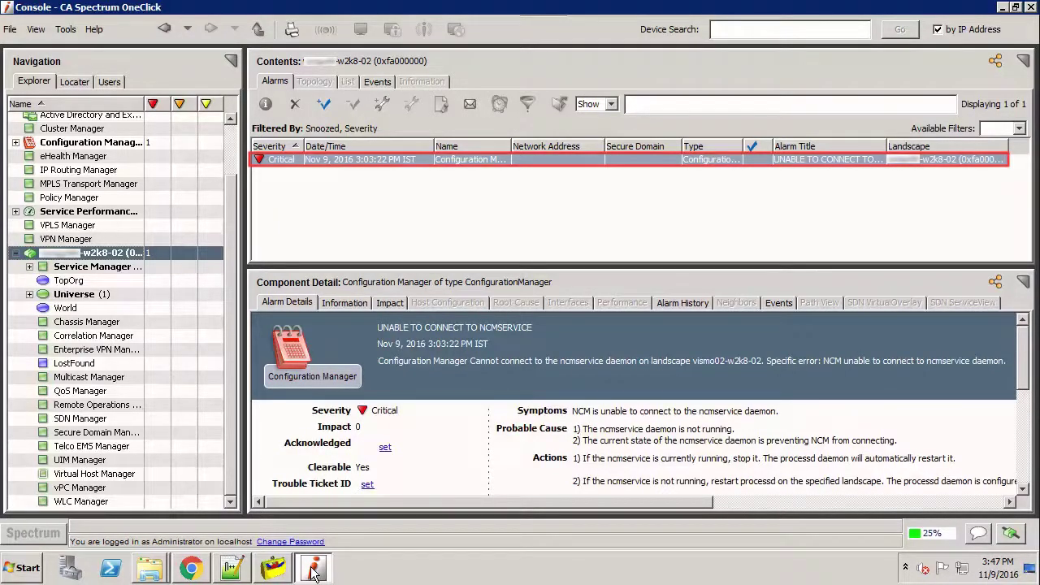
pyautogui.rightClick(468, 163)
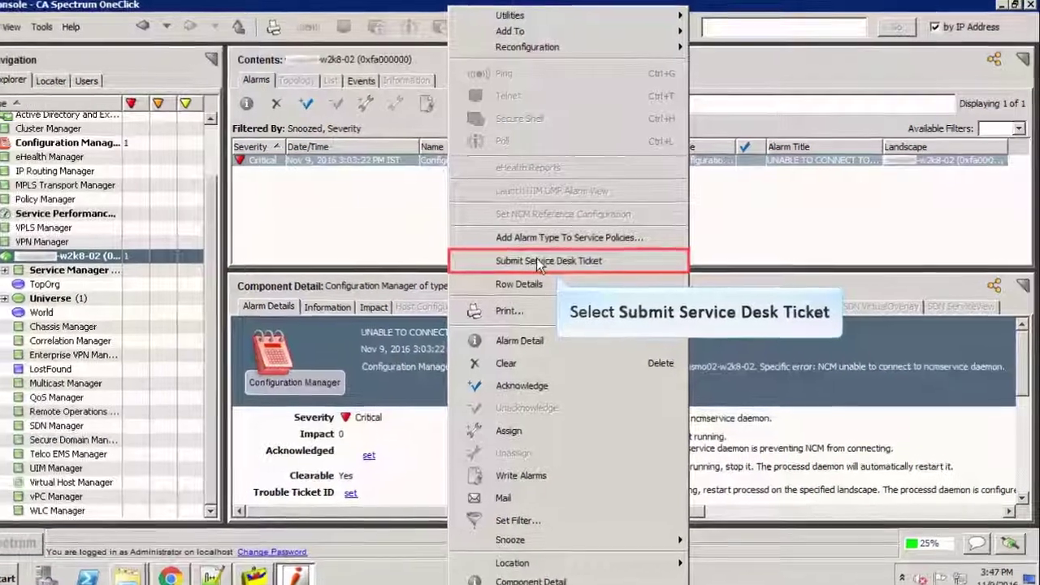
pyautogui.click(552, 259)
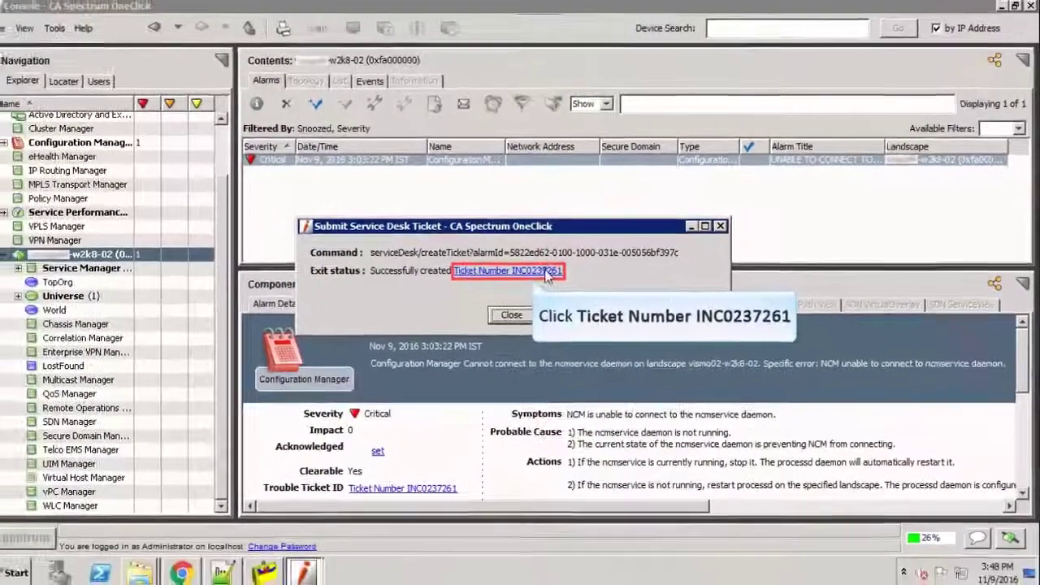
pyautogui.click(504, 281)
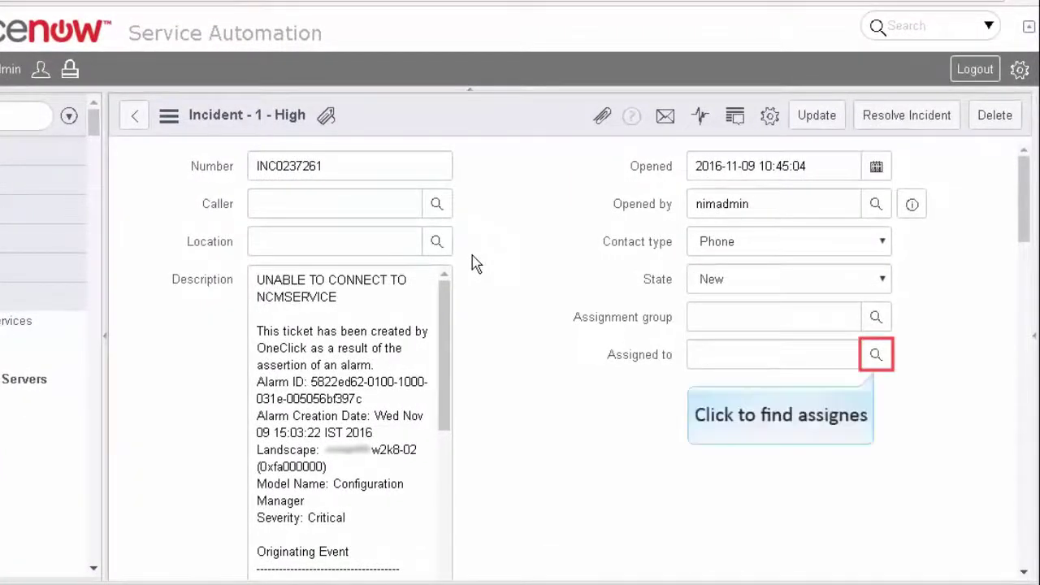
# - Assign the Configuration Manager incident to the intended support user from the user list and update the record
pyautogui.click(876, 357)
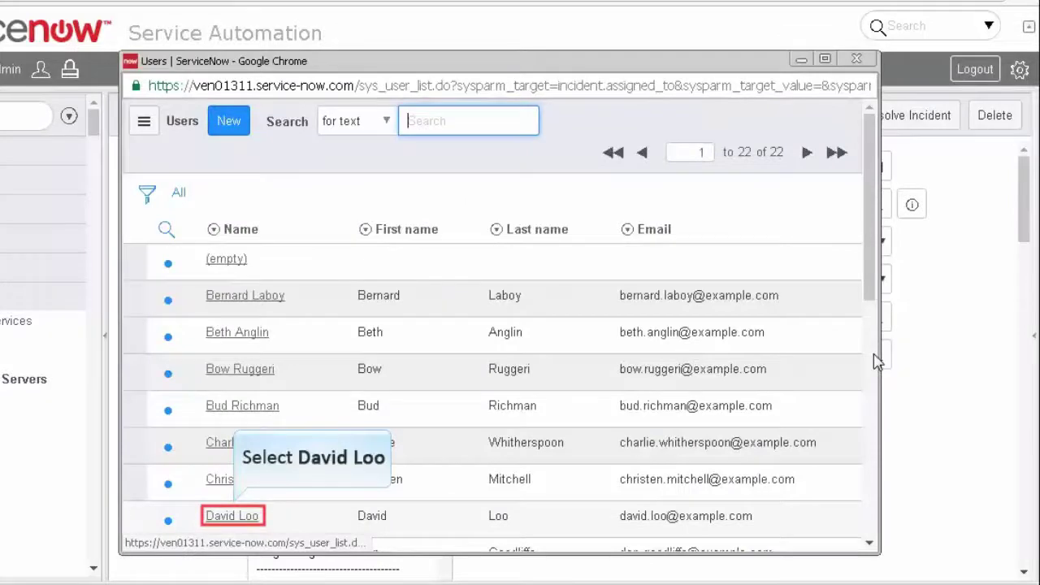
pyautogui.click(232, 516)
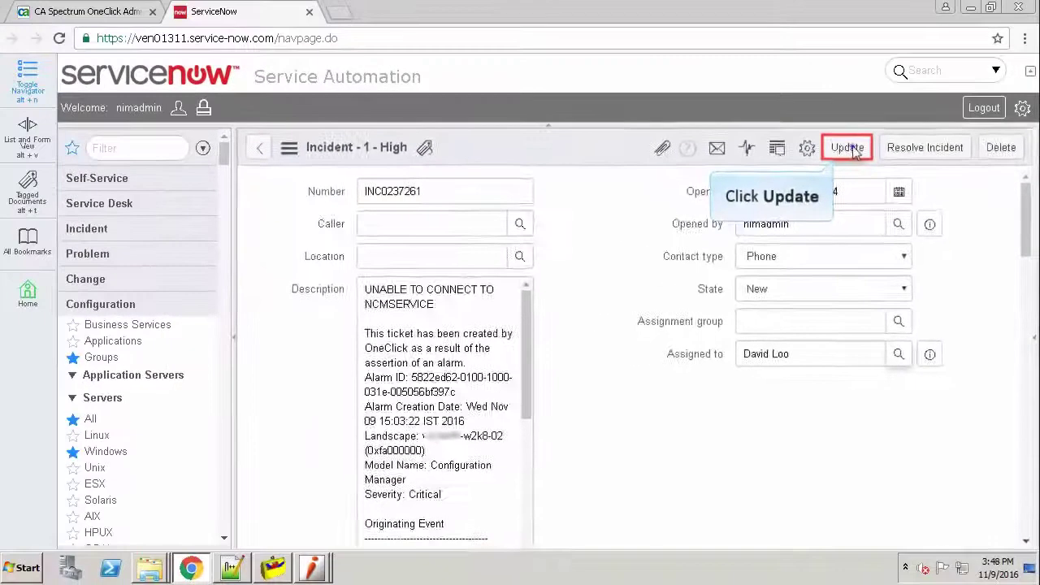
pyautogui.click(817, 115)
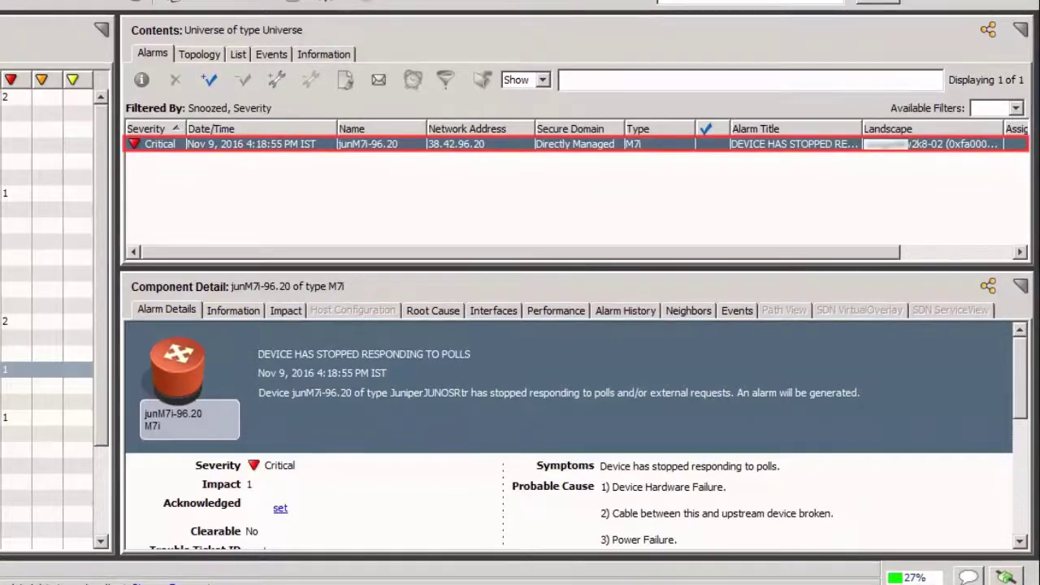
# - Submit a service desk ticket for the critical junM7i-96.20 alarm and open the created ticket
pyautogui.rightClick(403, 144)
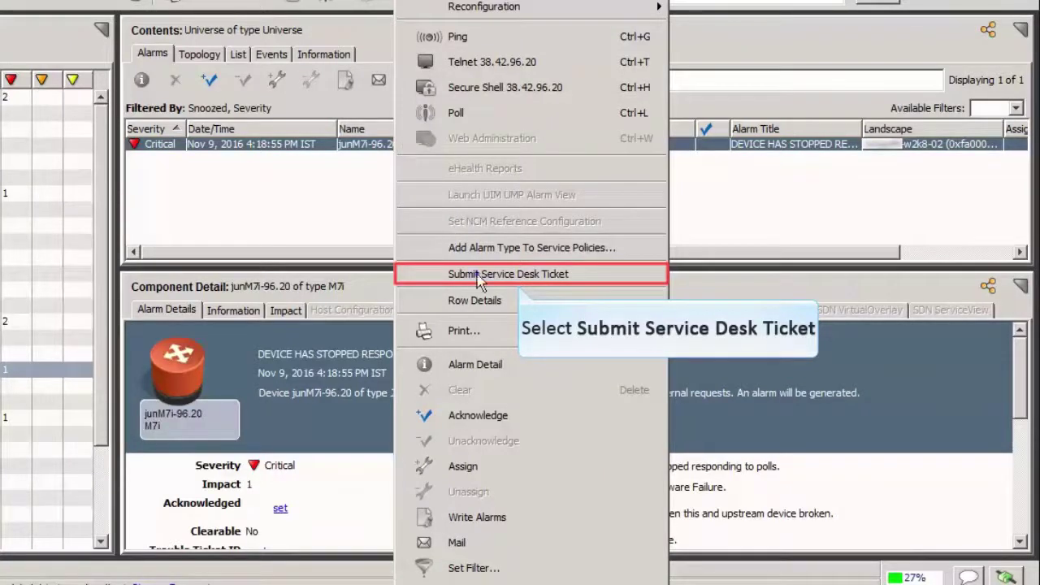
pyautogui.click(479, 274)
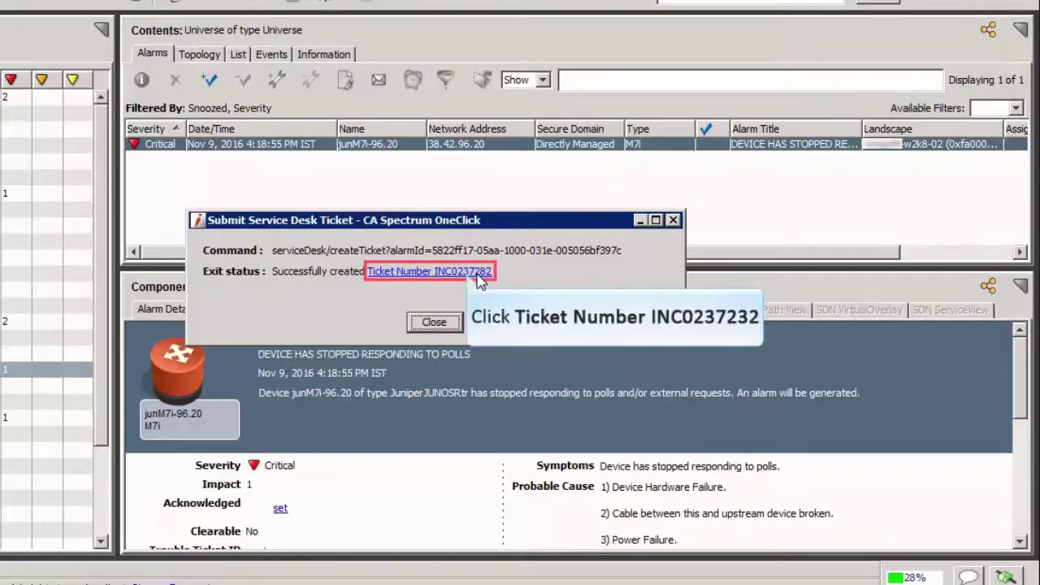
pyautogui.click(480, 273)
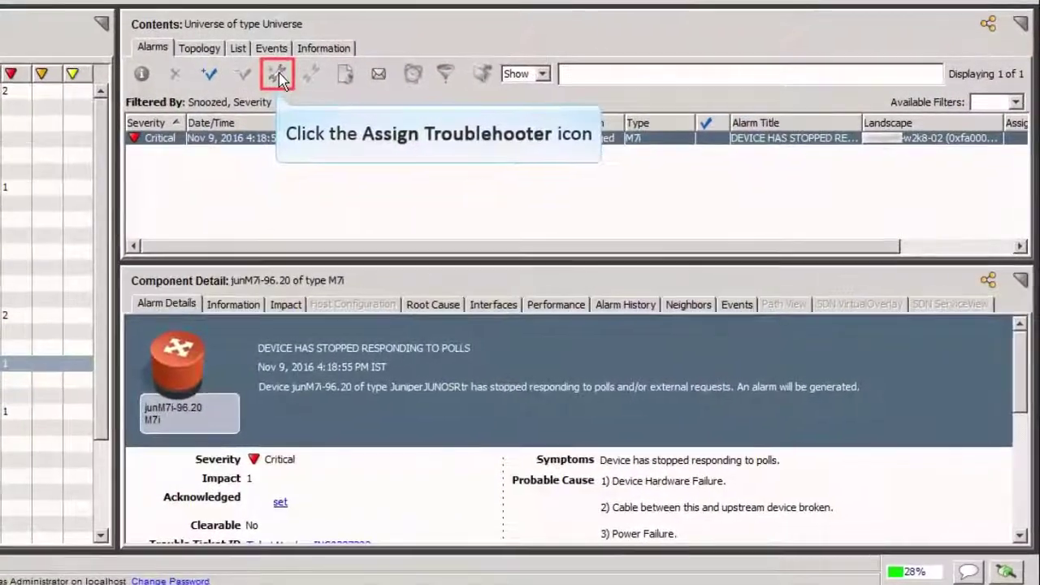
# - Assign the listed troubleshooter to the junM7i-96.20 alarm and reload its incident form in ServiceNow
pyautogui.click(277, 75)
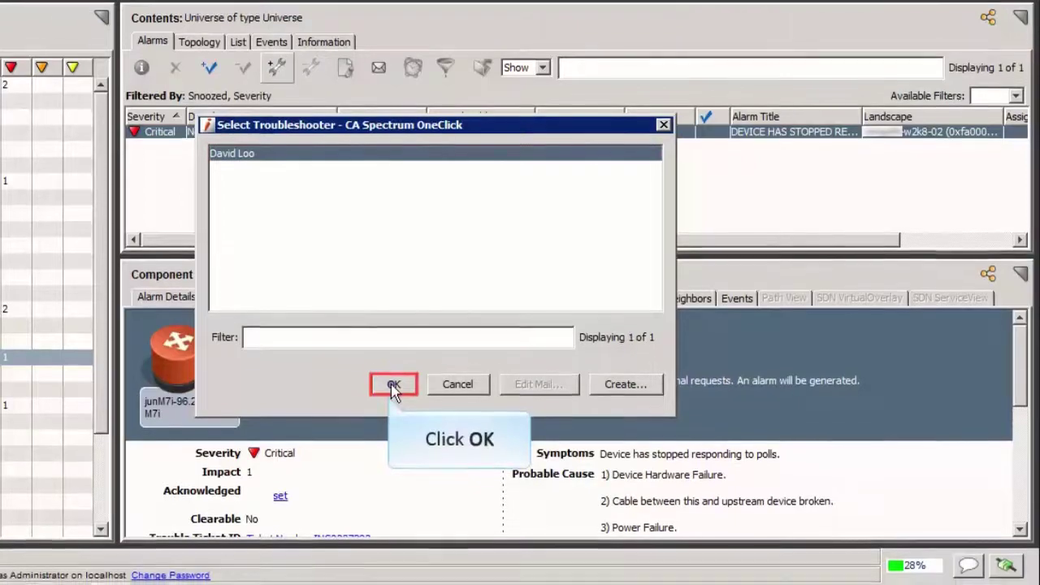
pyautogui.click(393, 386)
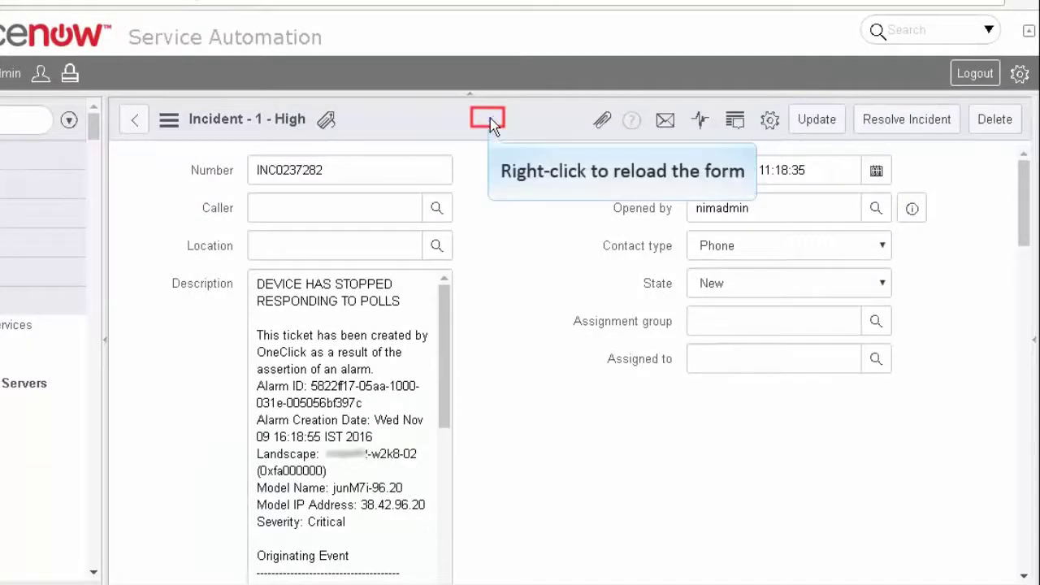
pyautogui.rightClick(491, 119)
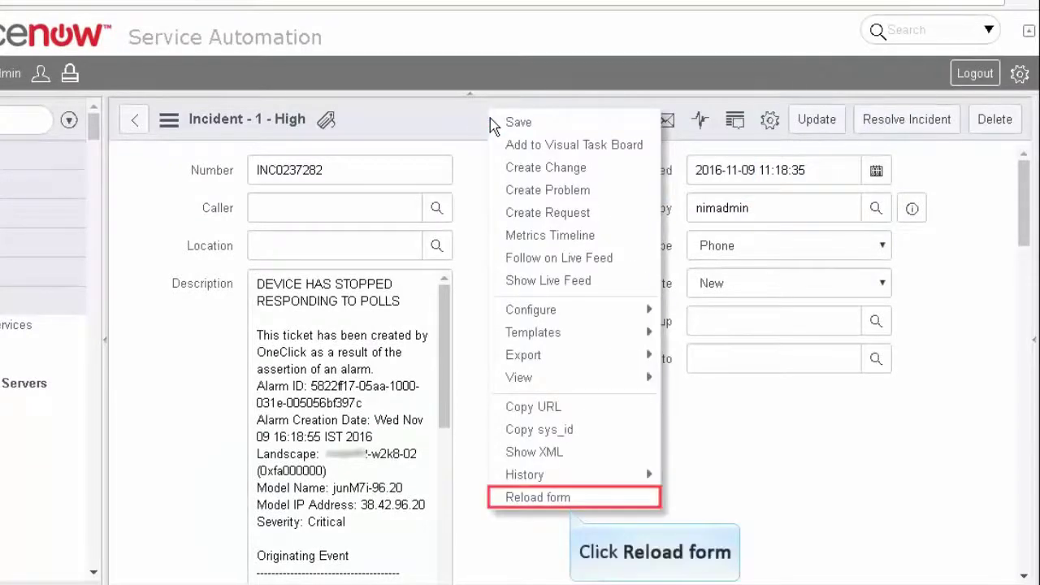
pyautogui.click(551, 497)
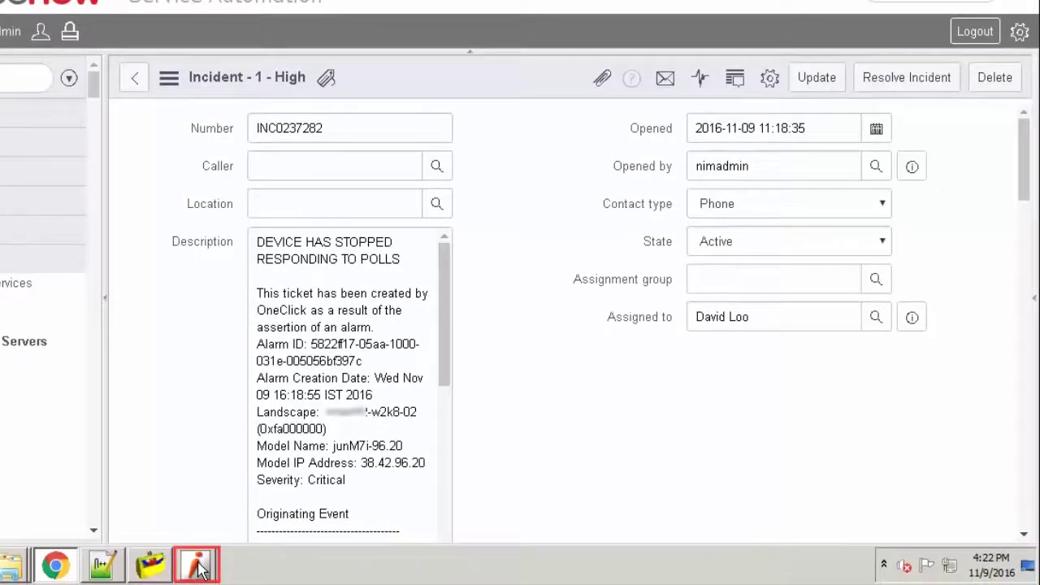
# - Switch to the OneClick console and set the junM7i-96.20 device's network address to 138.42.96.20 from the topology view
pyautogui.click(199, 566)
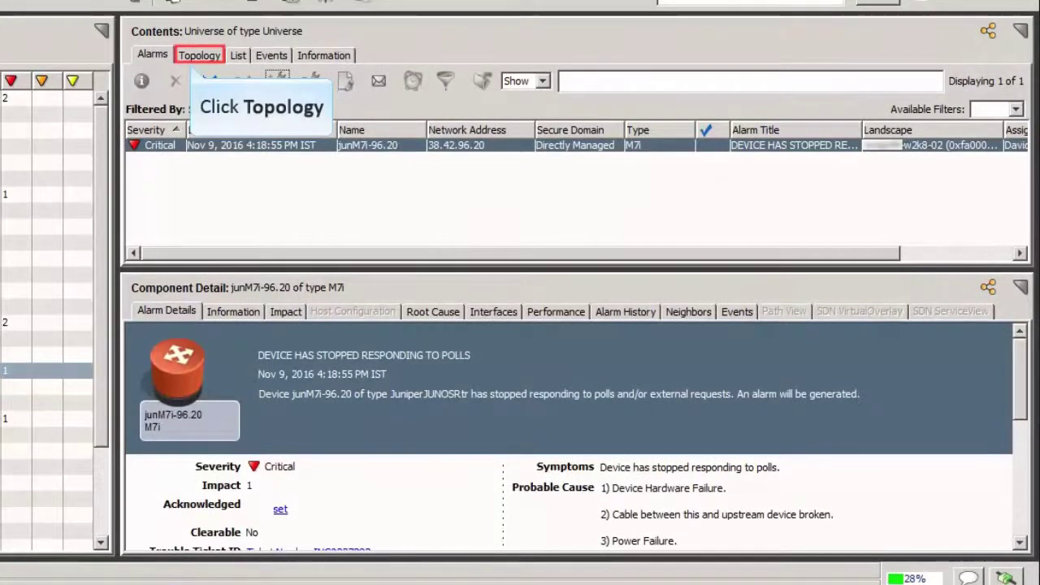
pyautogui.click(199, 56)
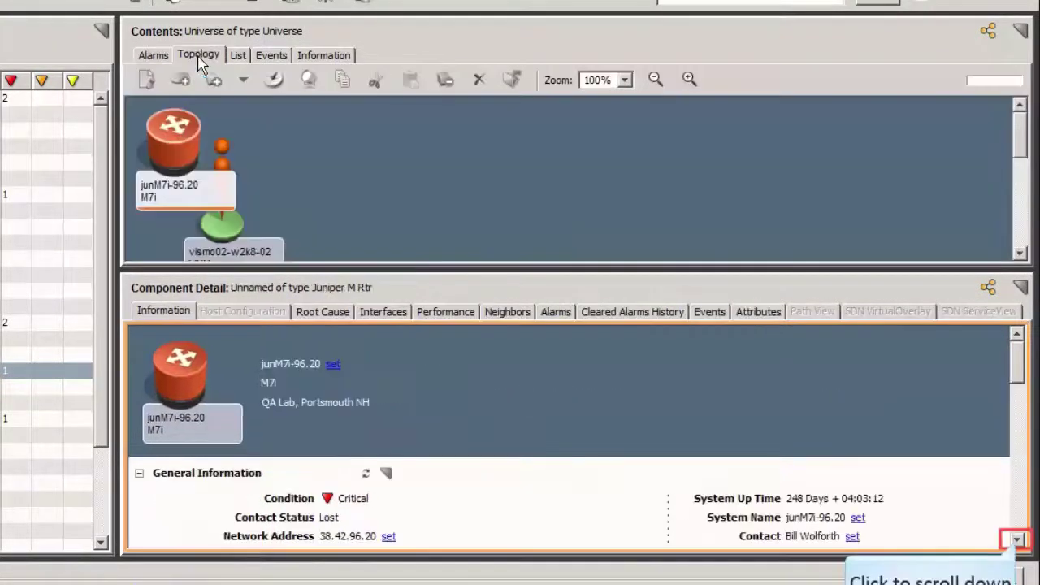
pyautogui.click(1019, 542)
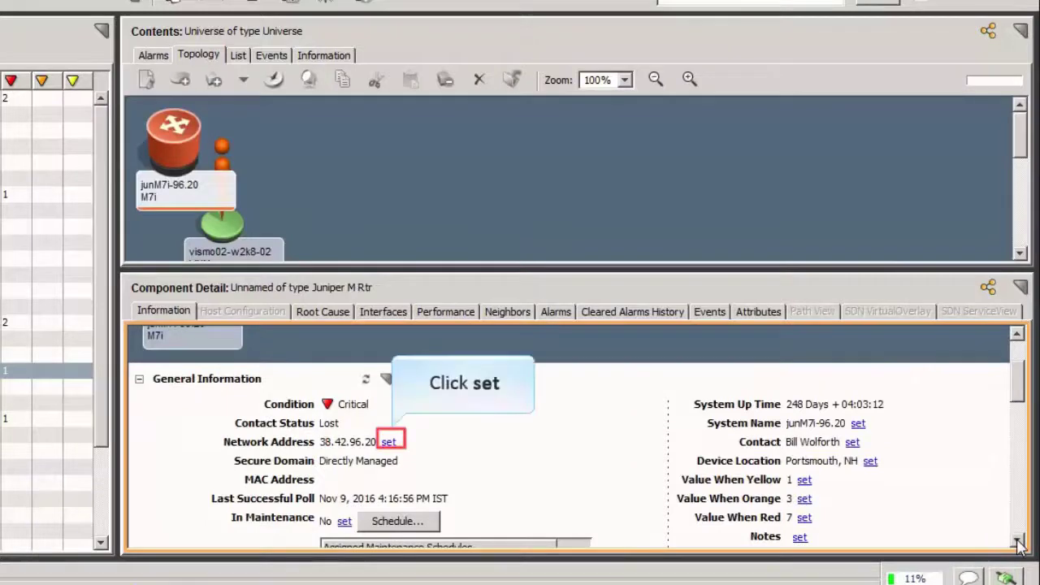
pyautogui.click(389, 441)
pyautogui.press('Return')
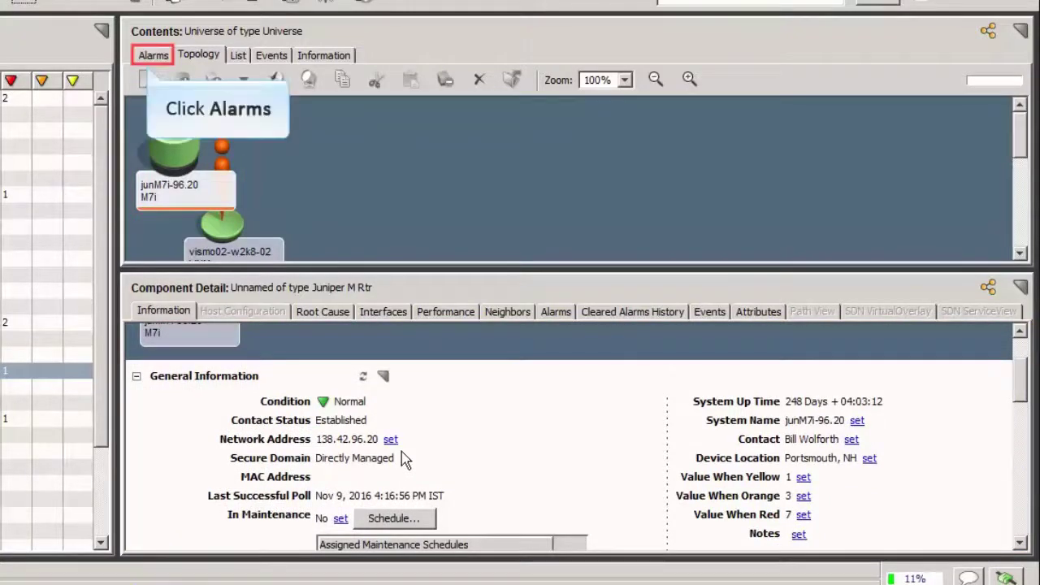
# - Check the Universe alarm list and reload the junM7i-96.20 incident form in ServiceNow to review its state
pyautogui.click(151, 57)
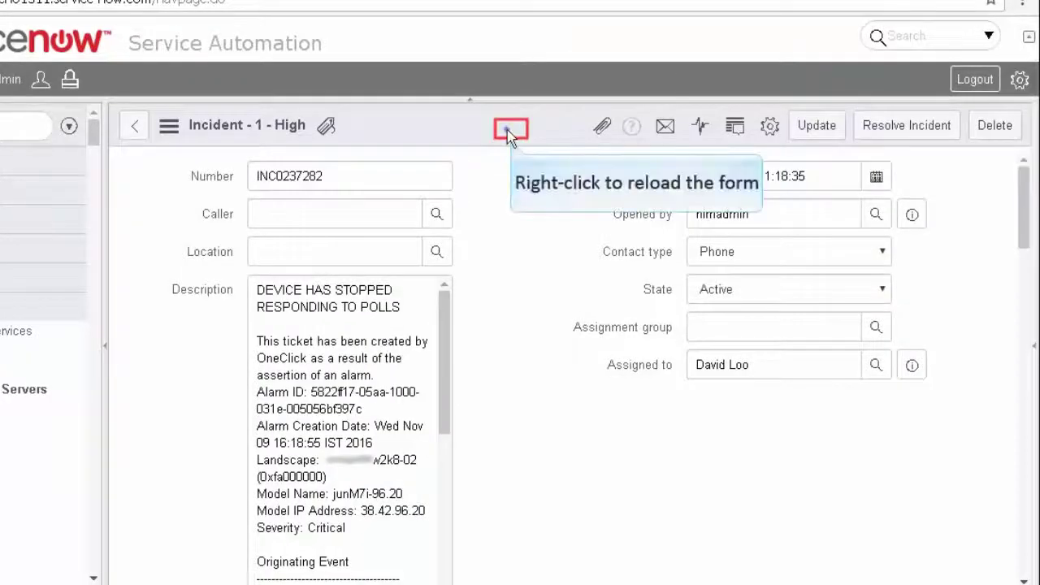
pyautogui.rightClick(508, 128)
pyautogui.click(543, 480)
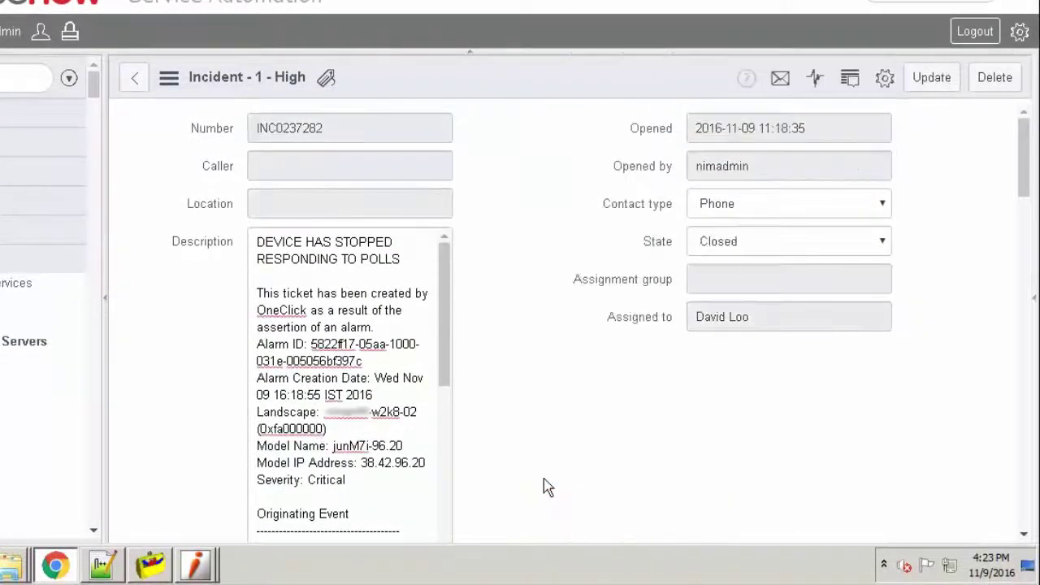